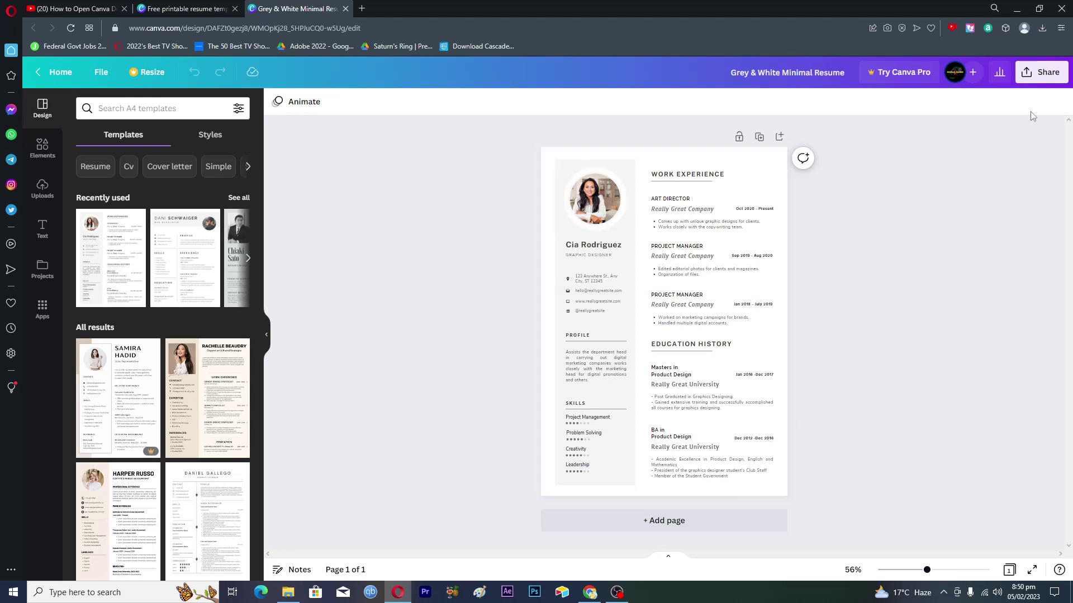
Step: Browse Canva's download file types, then close the download options without exporting
click(1042, 77)
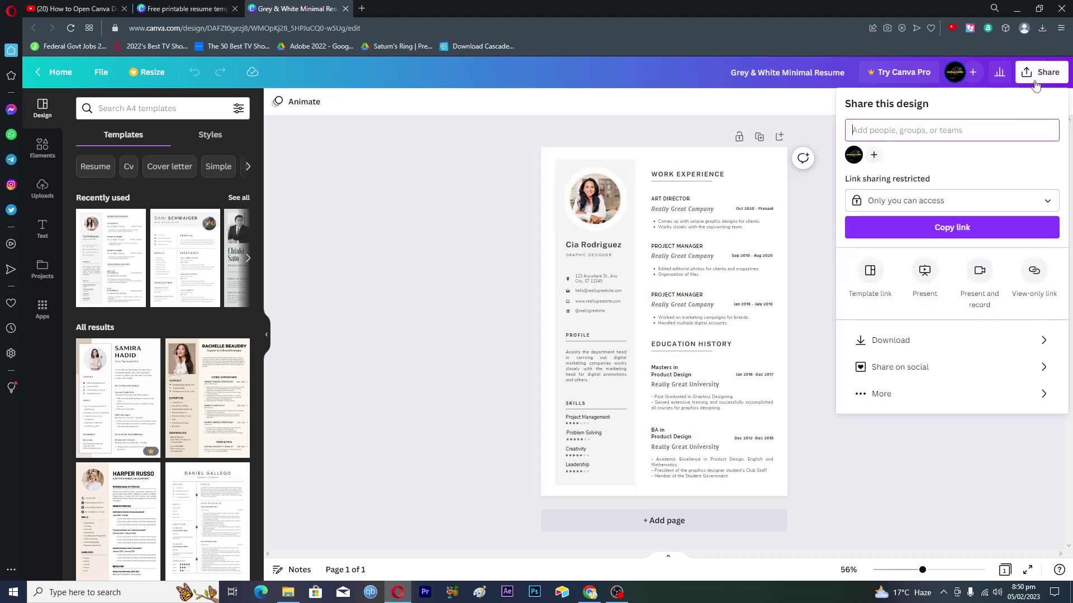
click(889, 340)
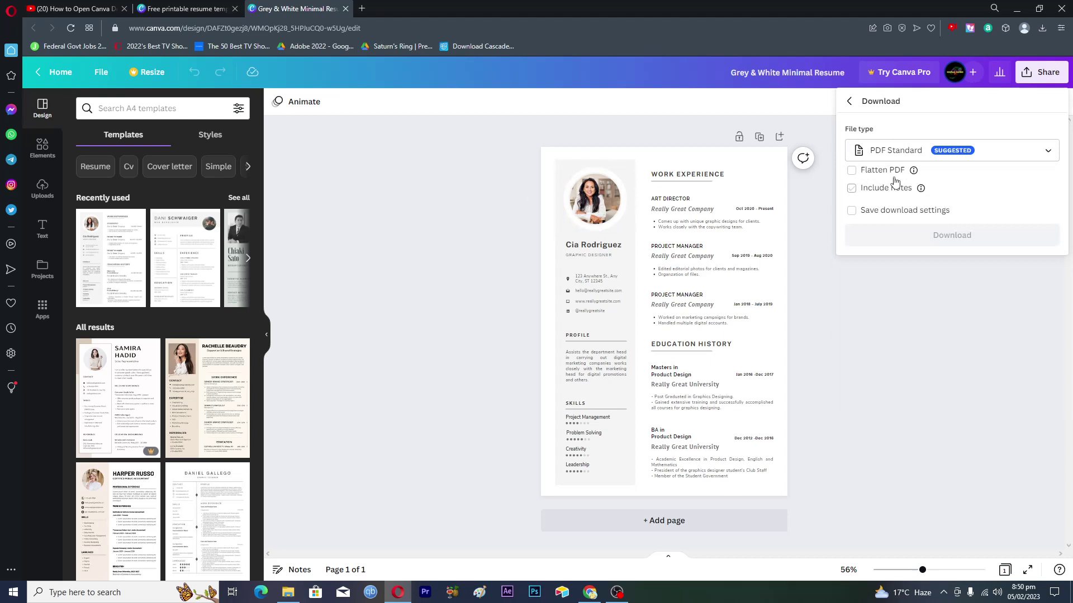
click(891, 151)
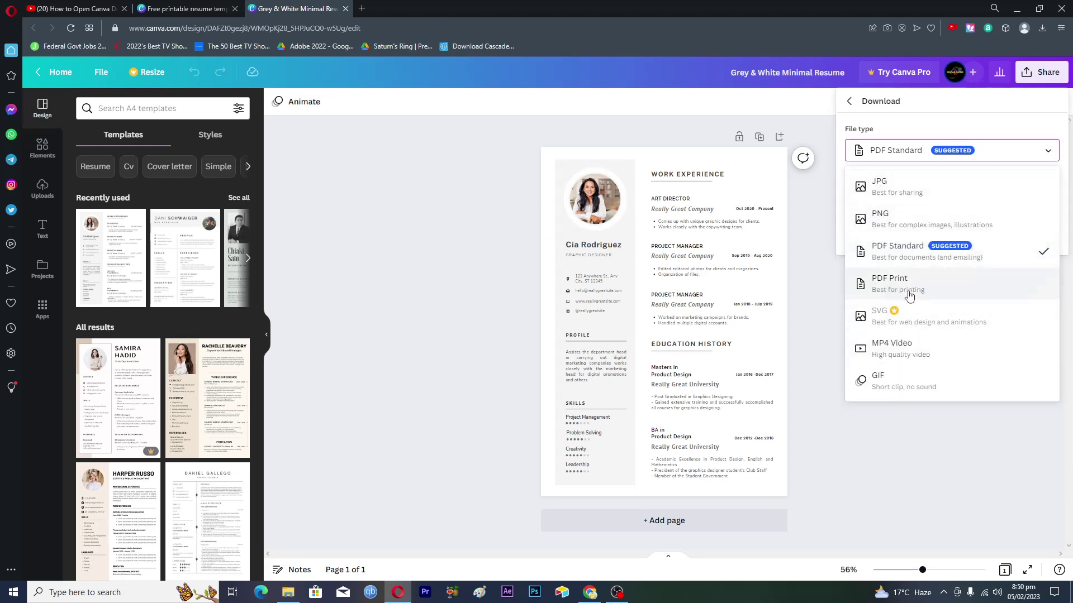
click(435, 197)
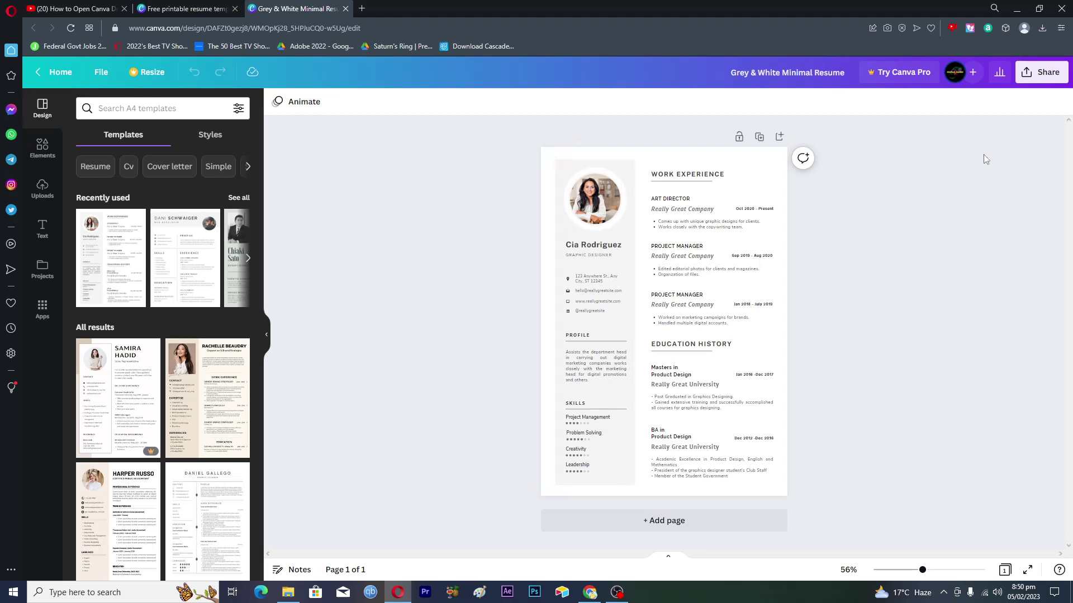
Step: Export the résumé as PDF Standard to Downloads\Documents as Grey _ White Minimal Resume.pdf
click(1036, 77)
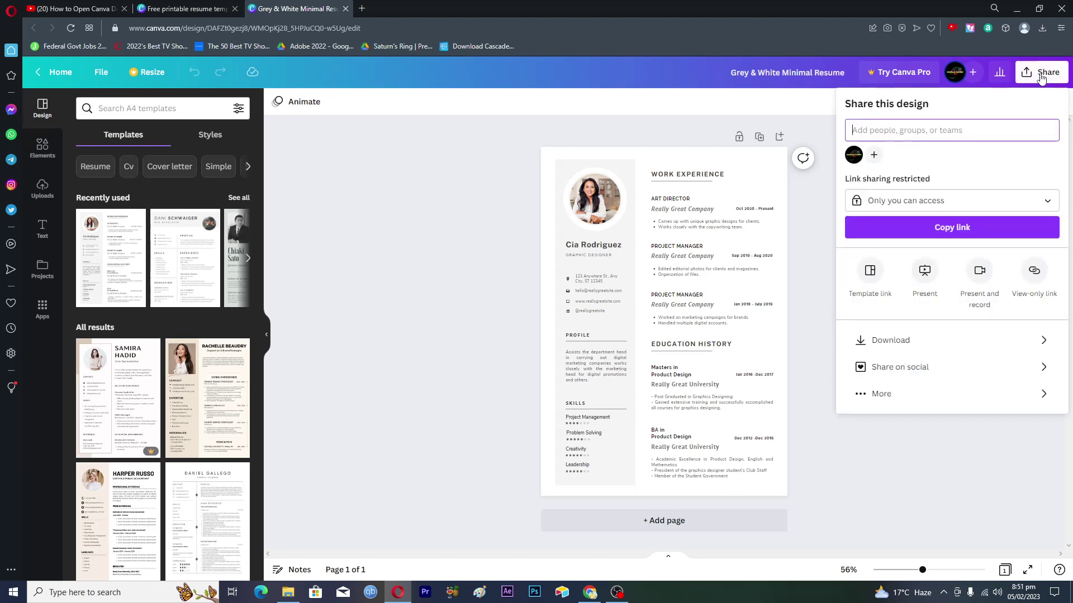
click(890, 339)
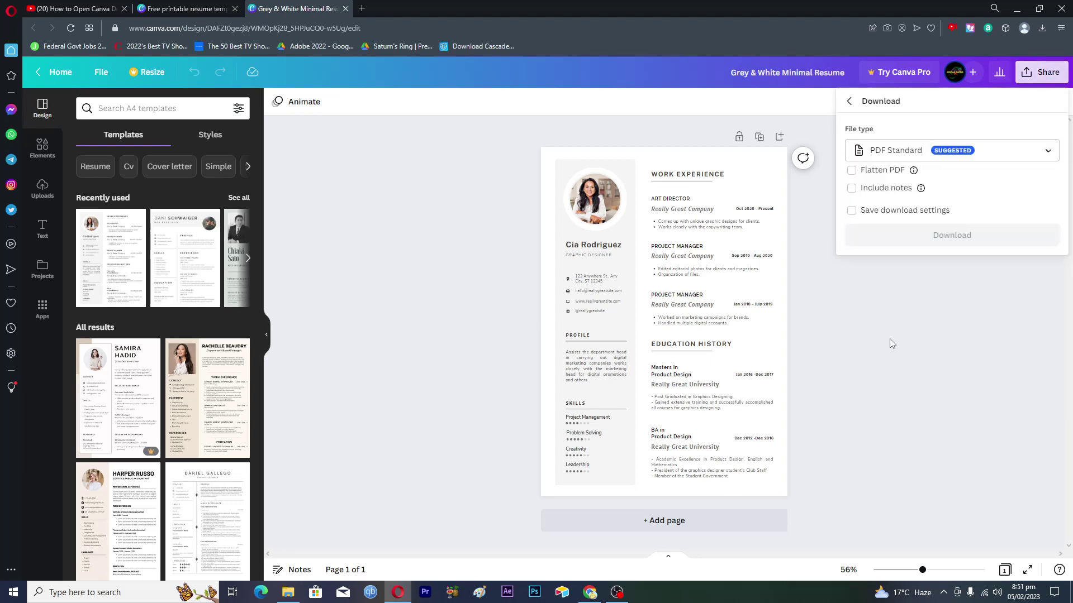
click(892, 158)
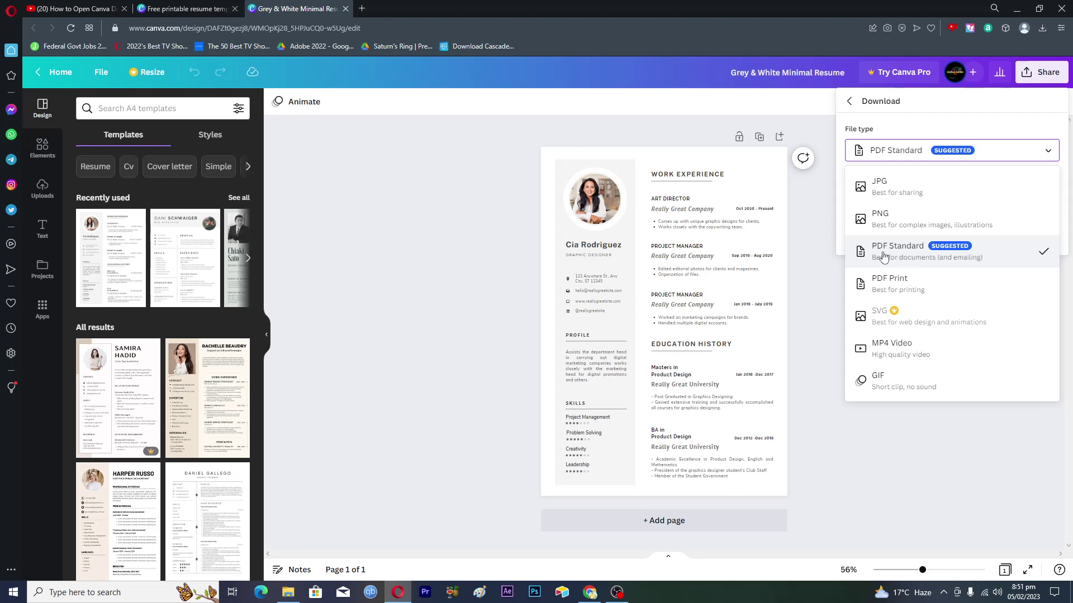
click(901, 256)
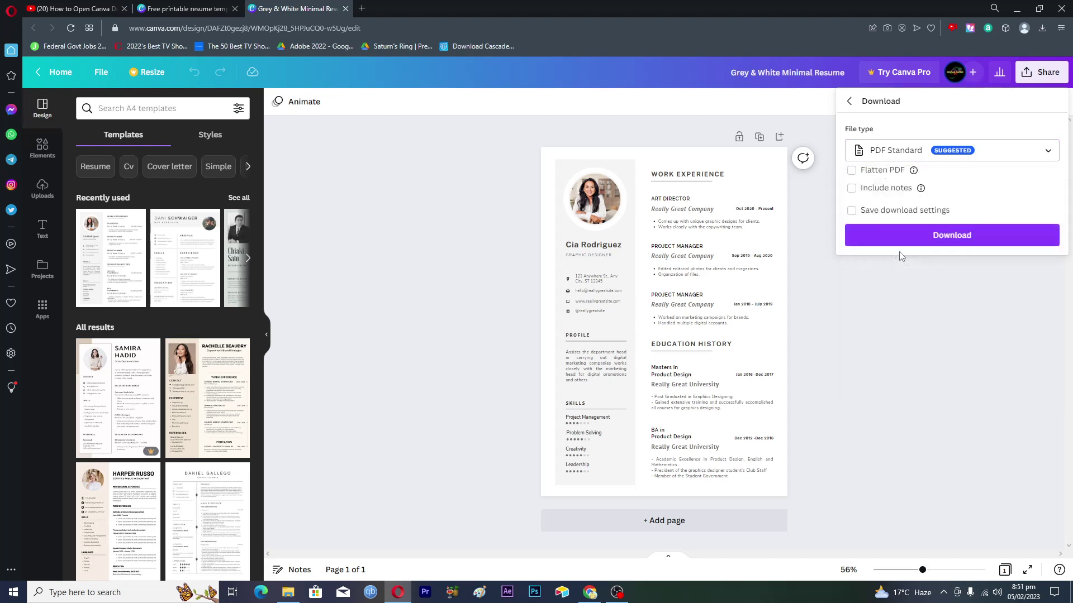
click(947, 237)
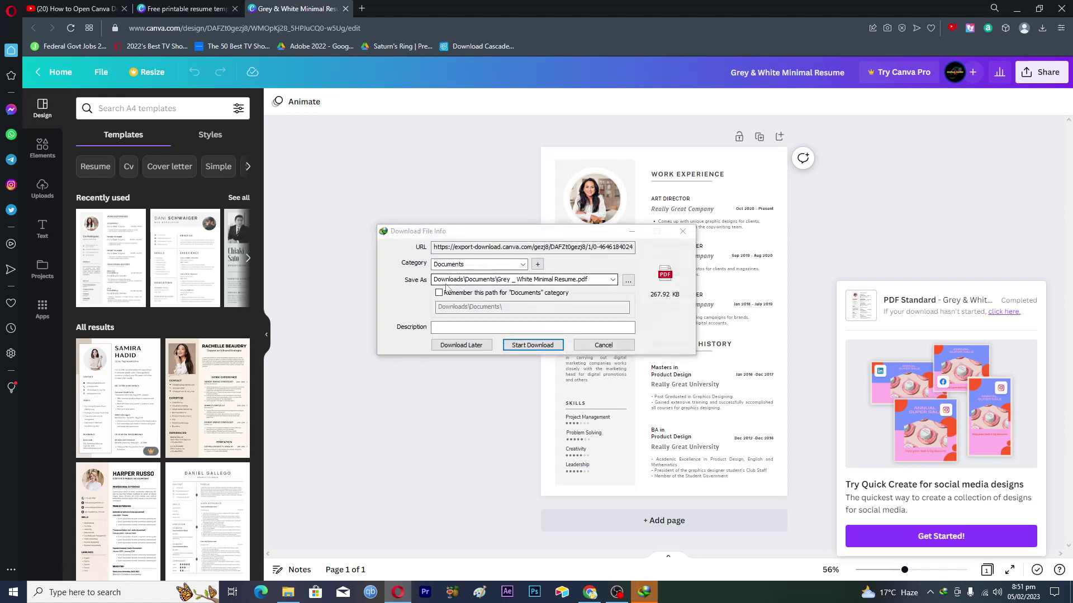
click(552, 350)
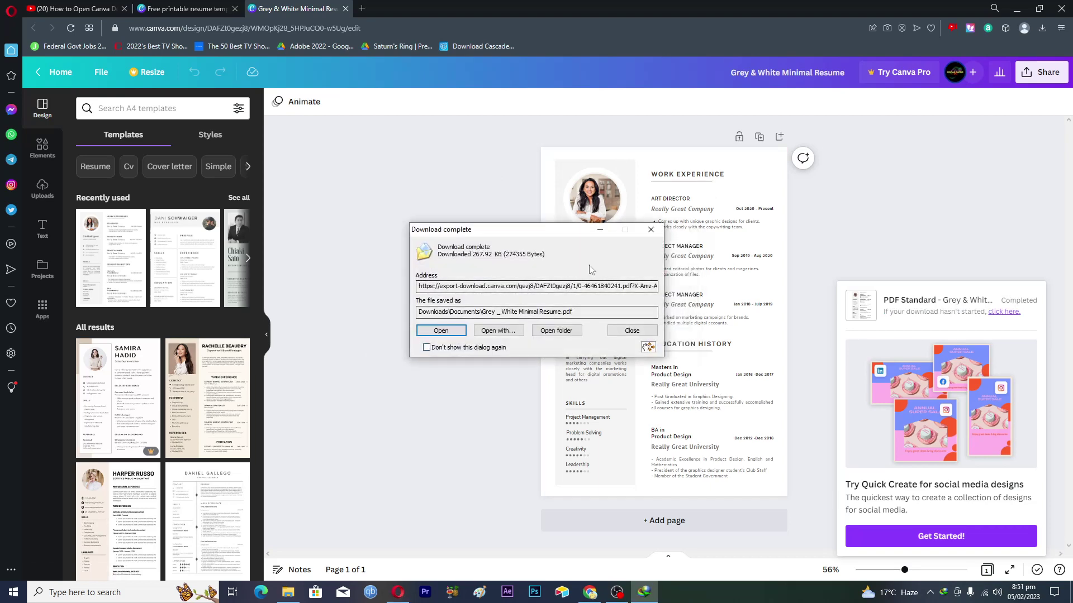
click(600, 230)
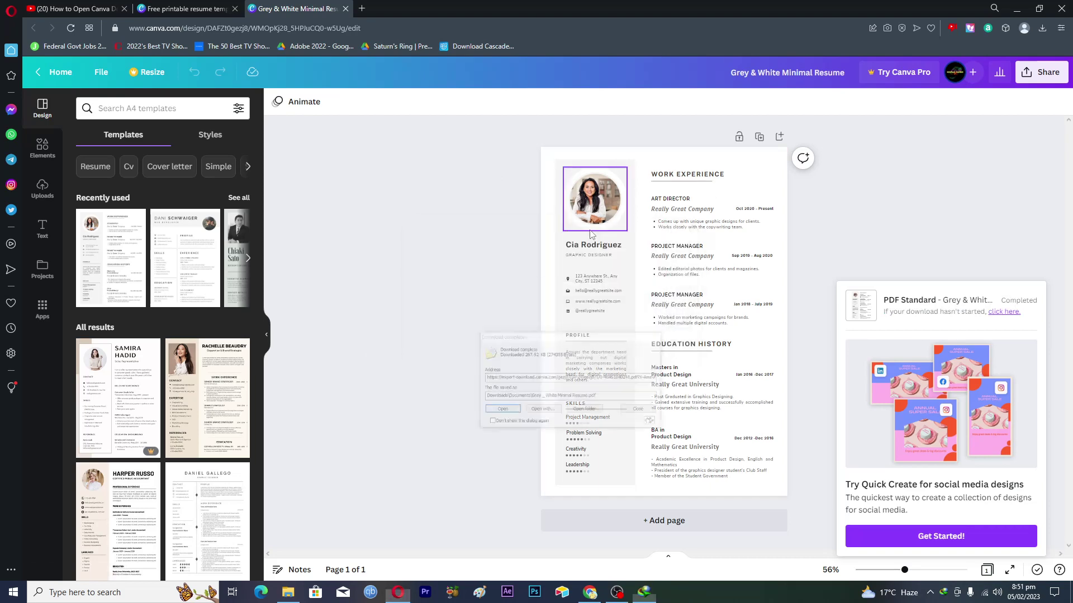
Step: Start a new Opera tab and enter ilovepdf.com in its address bar
click(361, 9)
mouse_move(355, 7)
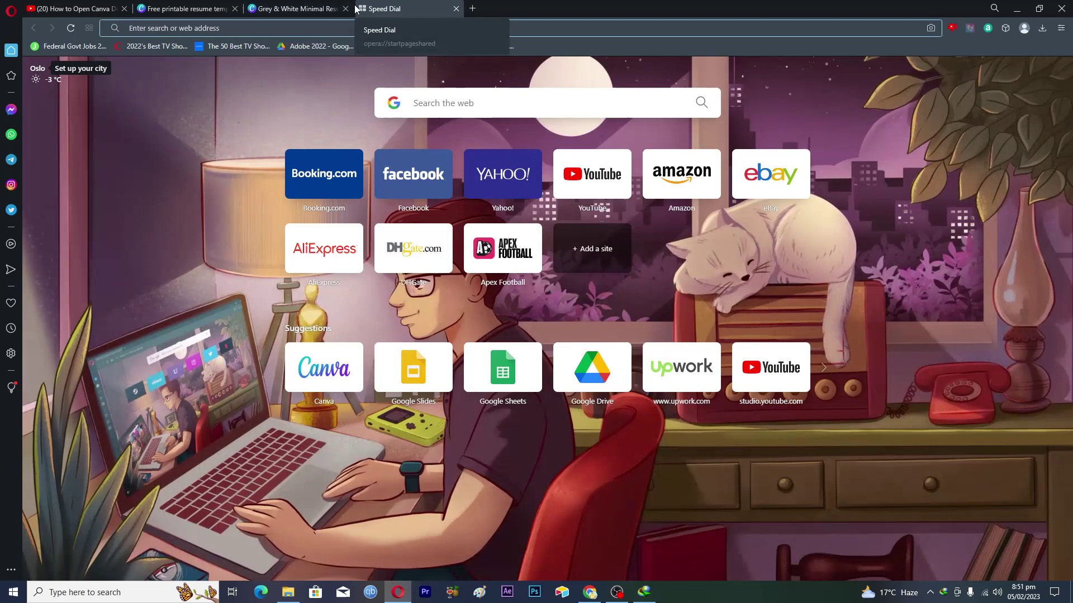
text(ilove)
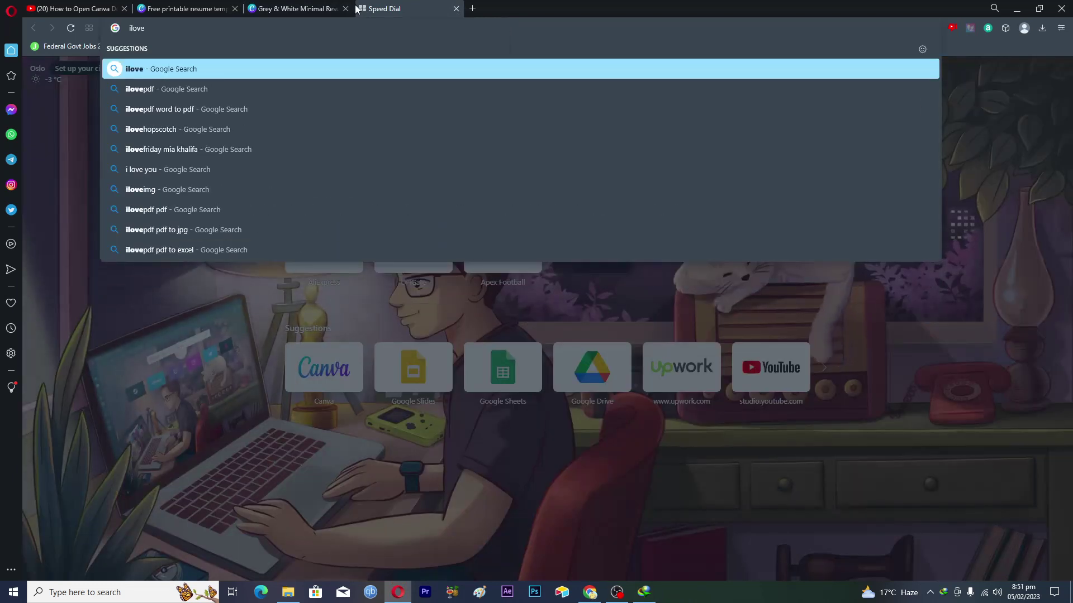
text(pdf.com)
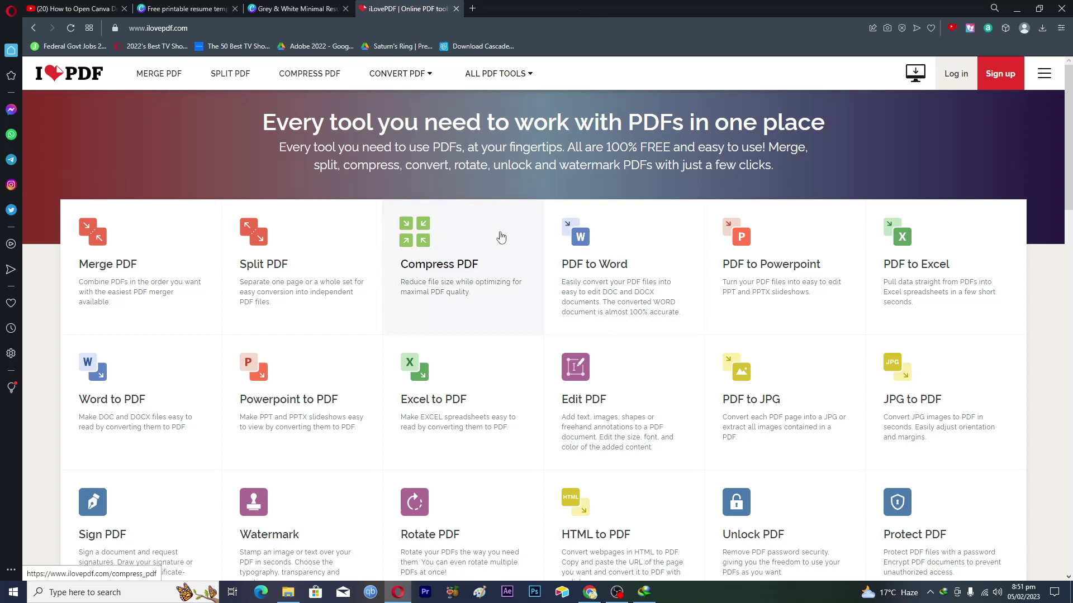
Step: Upload Grey _ White Minimal Resume.pdf from Downloads\Documents into iLovePDF's PDF to Word tool
click(578, 269)
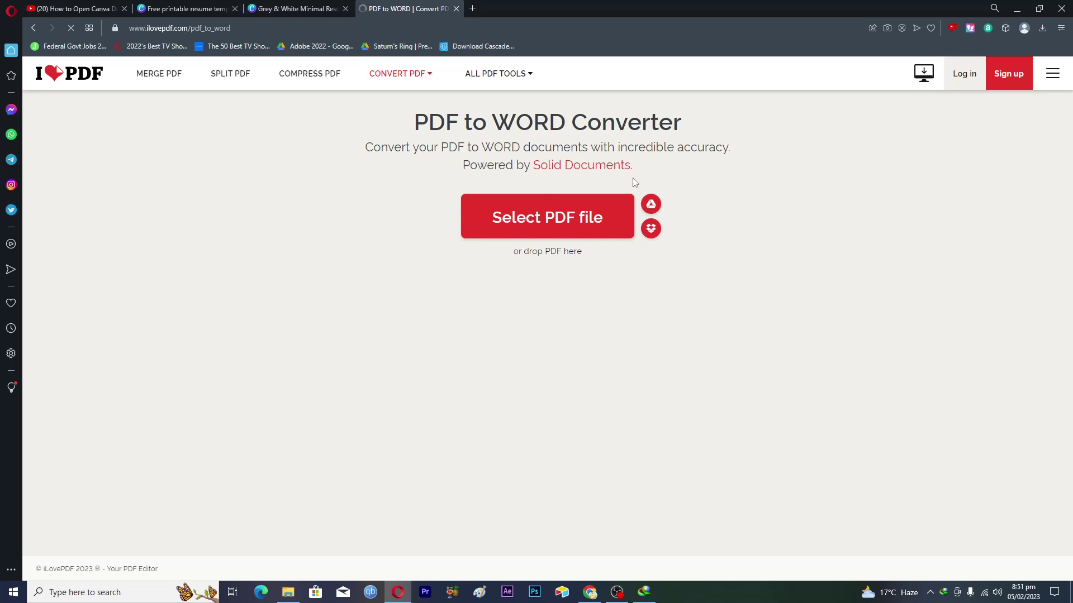
click(531, 219)
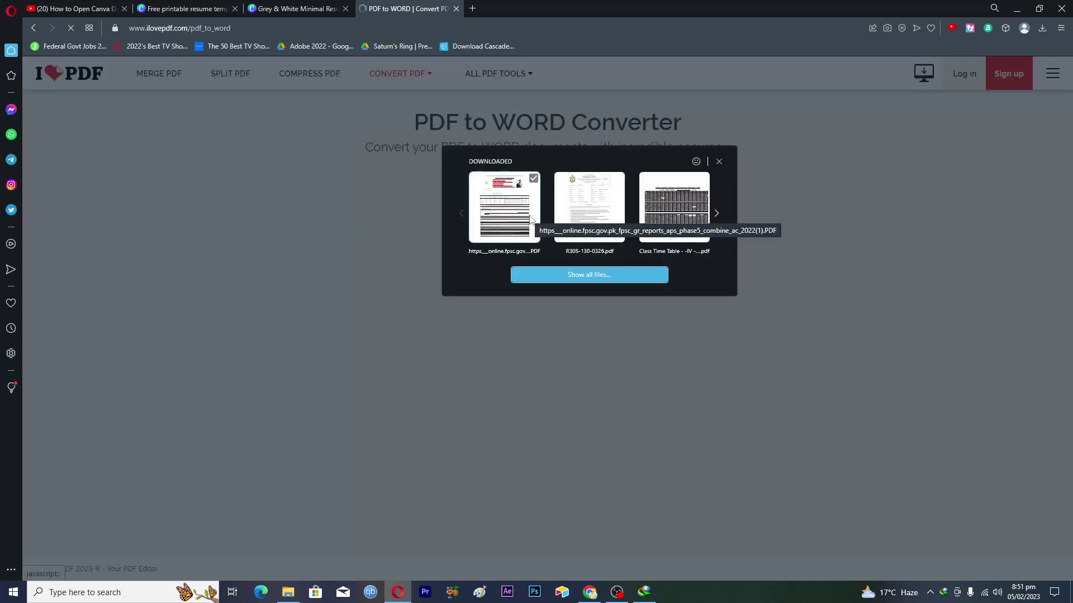
click(577, 274)
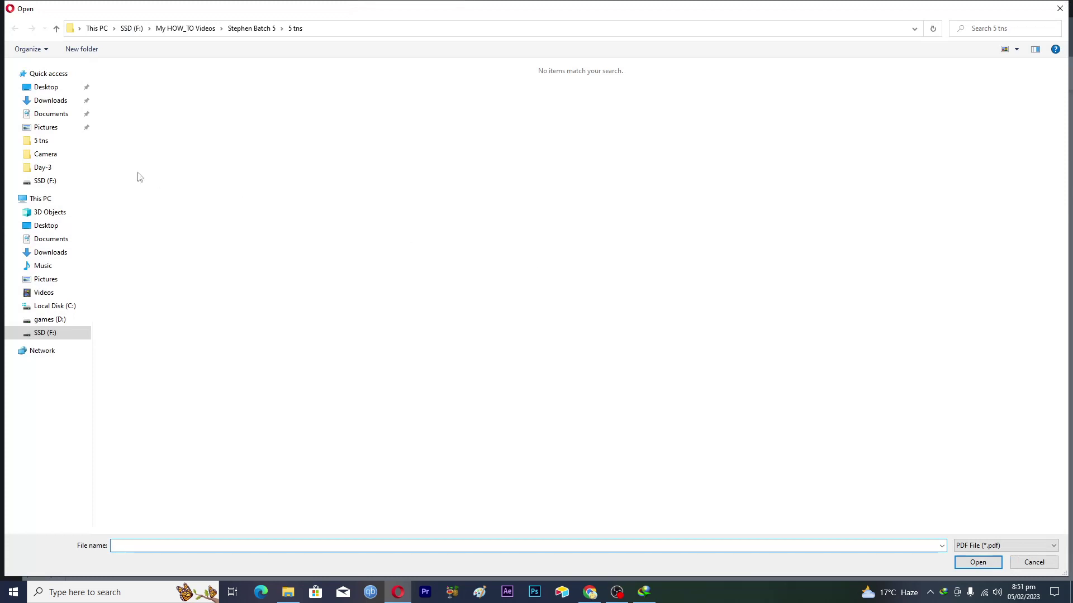
click(47, 103)
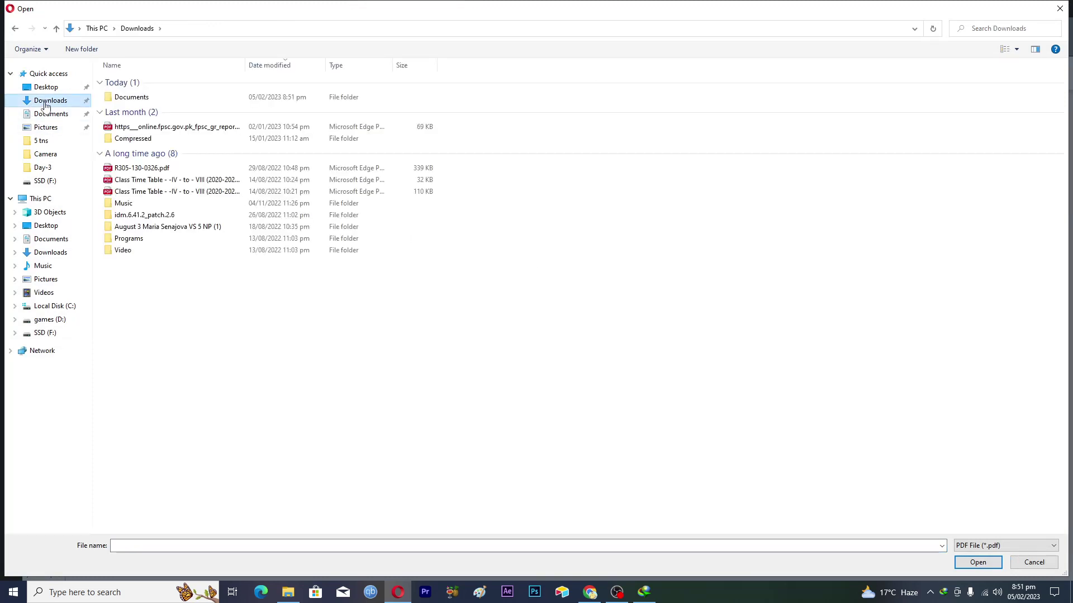
double_click(125, 97)
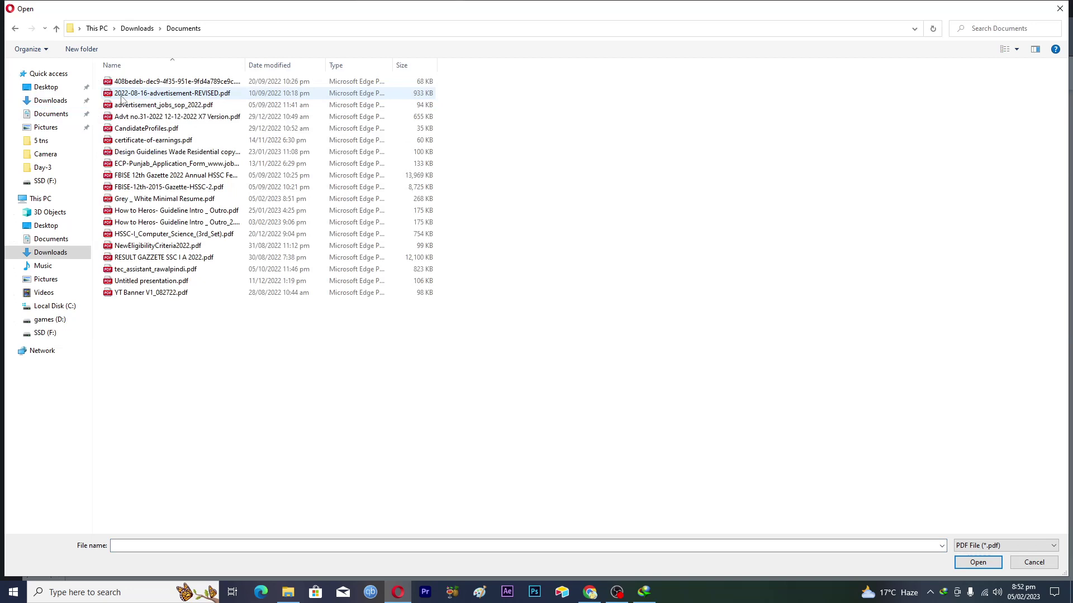
click(162, 200)
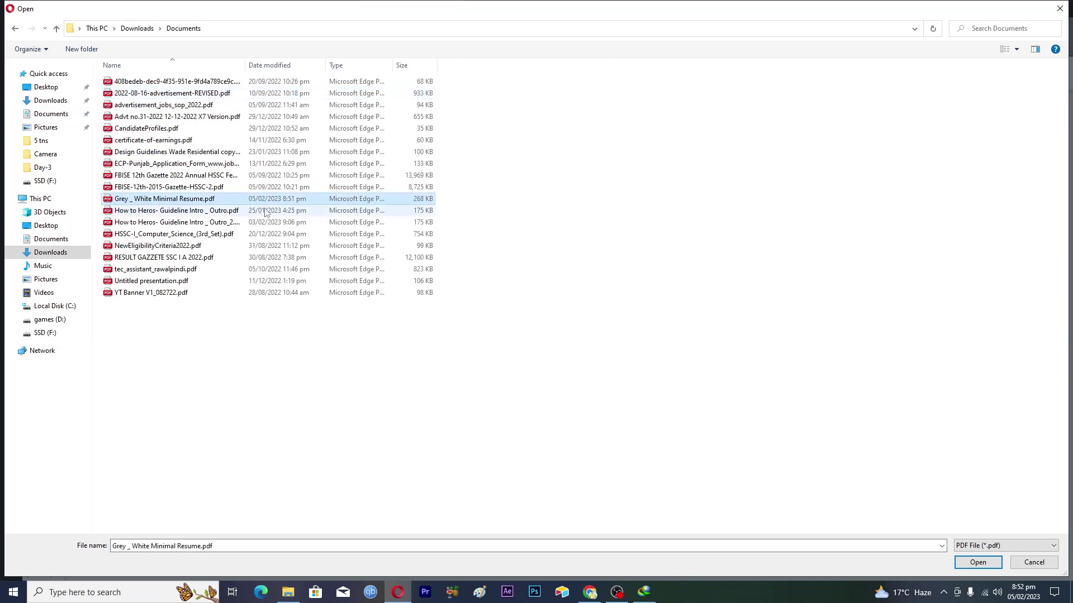
click(978, 562)
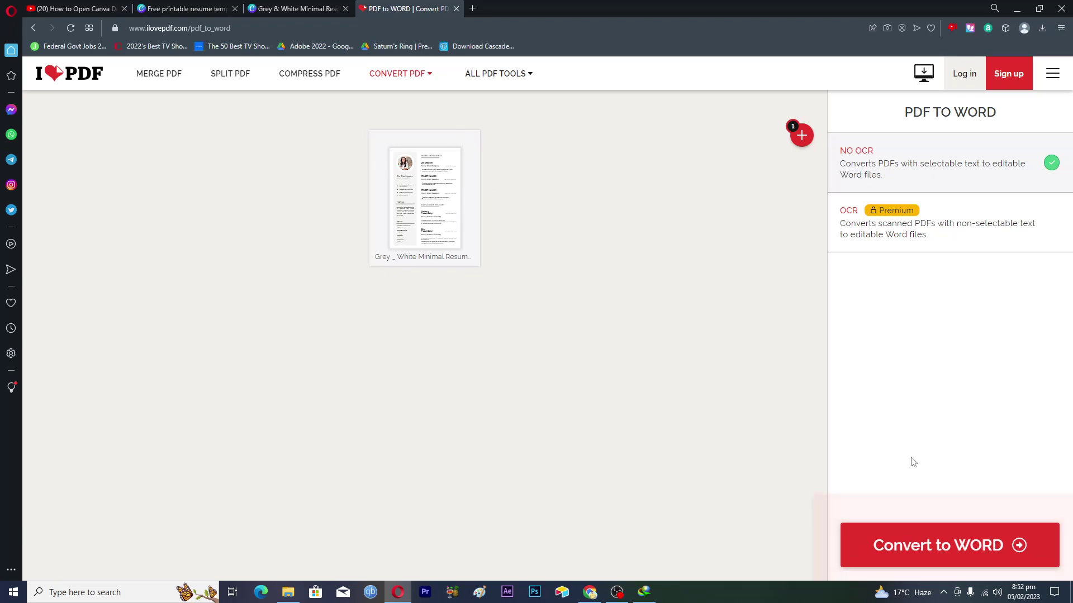
Step: Convert the résumé to WORD, download the .docx and open it from its folder
click(936, 554)
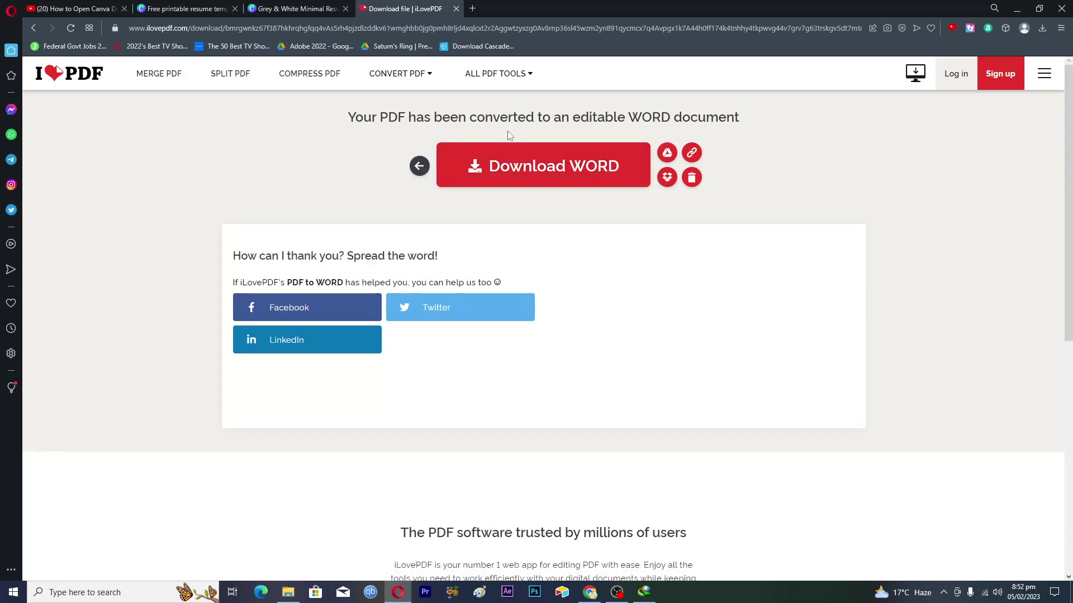
click(537, 169)
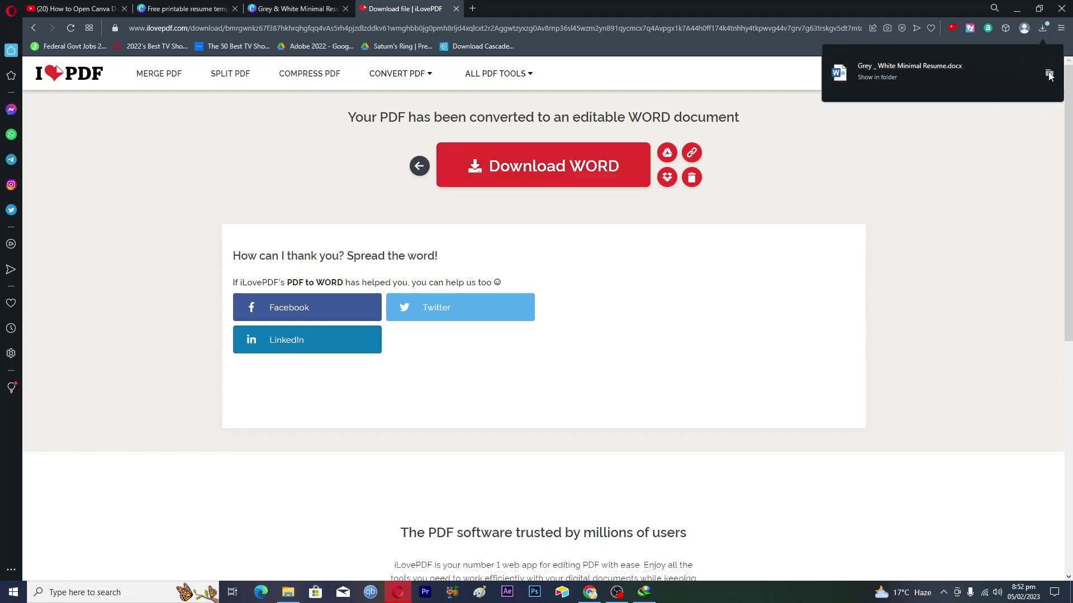
click(1049, 73)
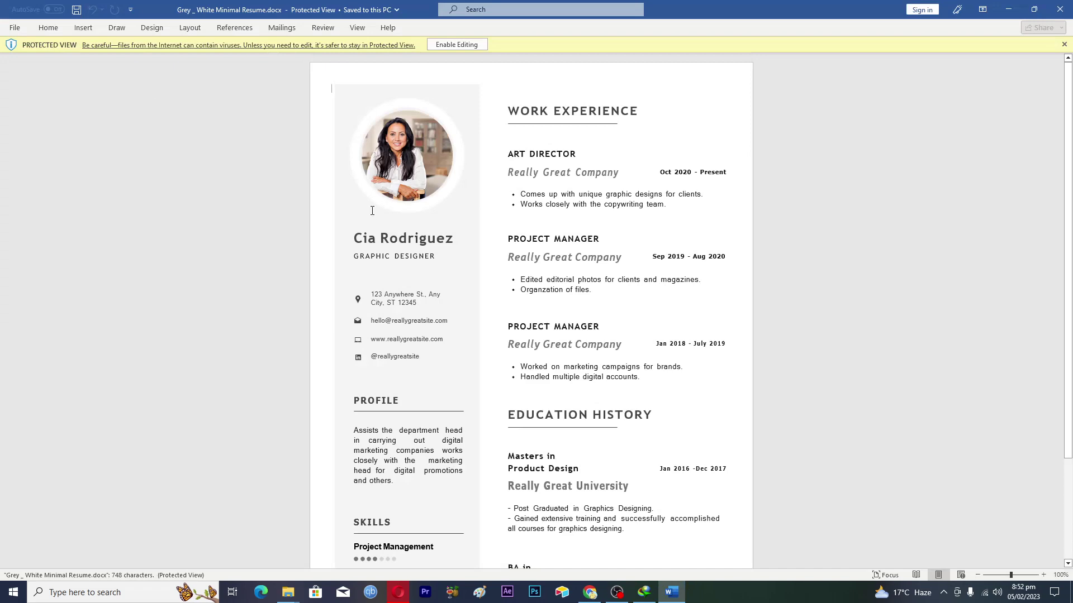
Step: Dismiss the Office licence popup and enable editing on the converted résumé
scroll(384, 270, down, 3)
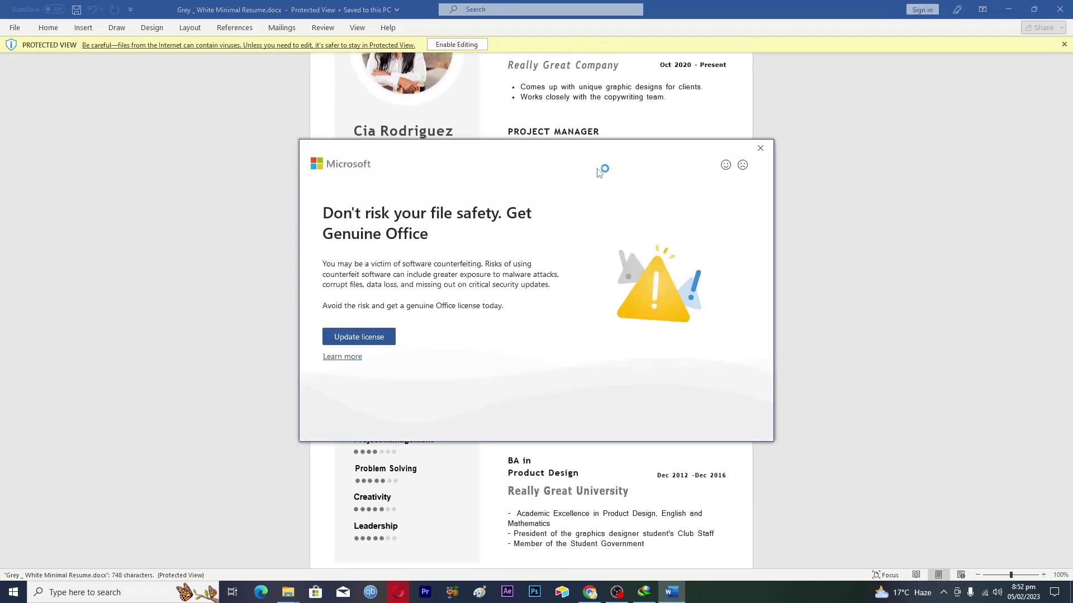
click(760, 148)
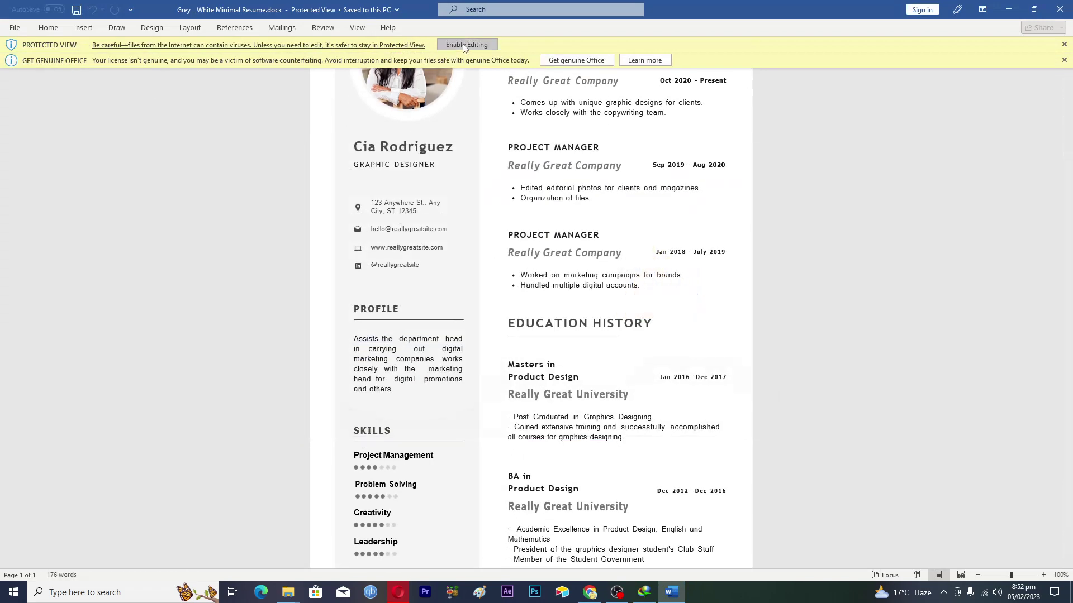
click(464, 44)
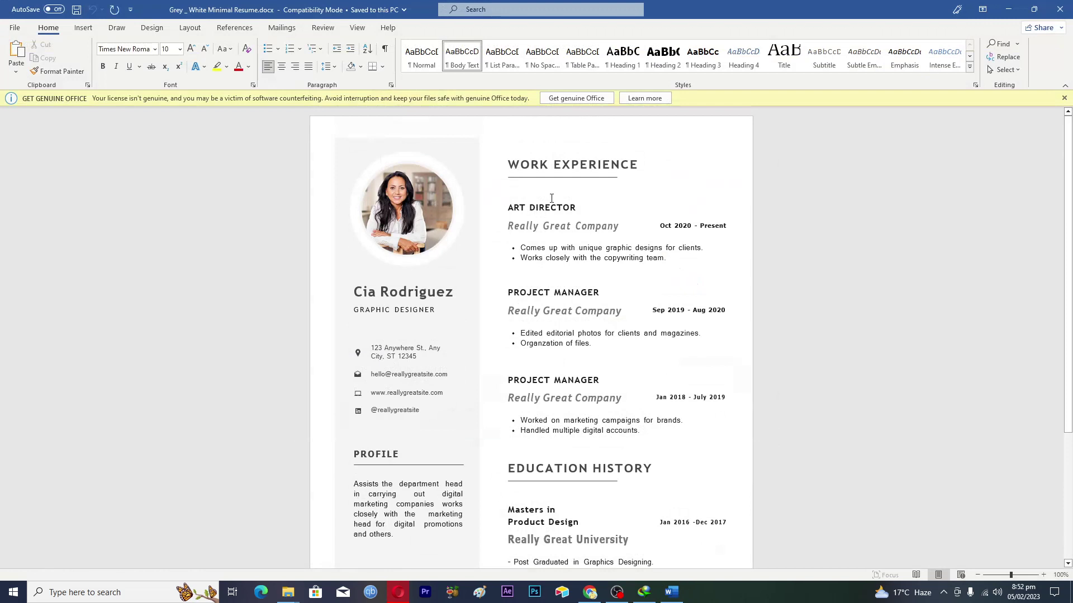
Step: Test the ART DIRECTOR heading by deleting and retyping its final R
click(584, 208)
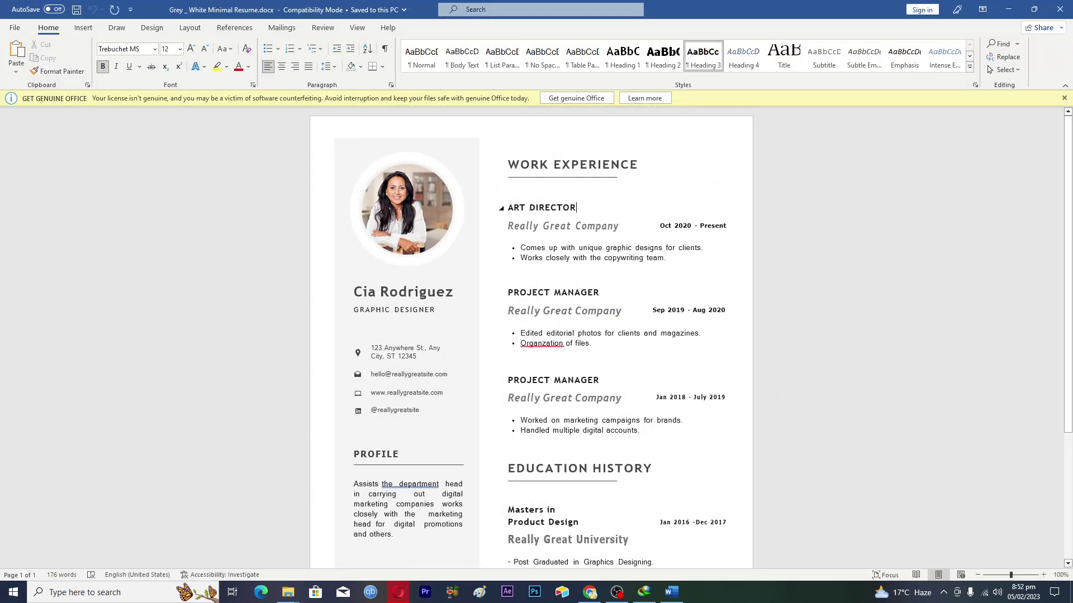
key(BackSpace)
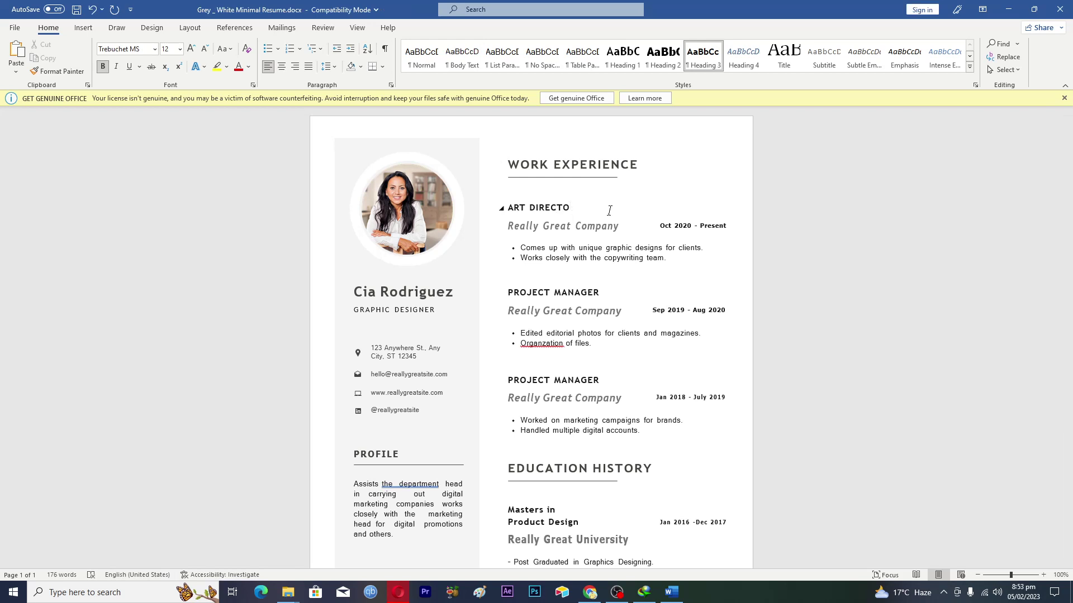
text(R)
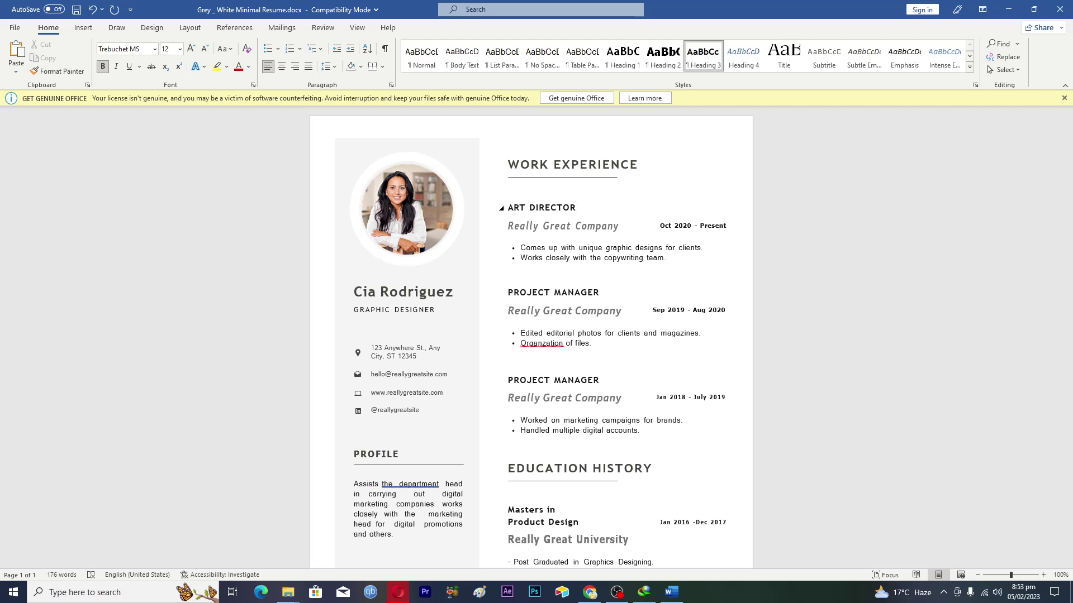